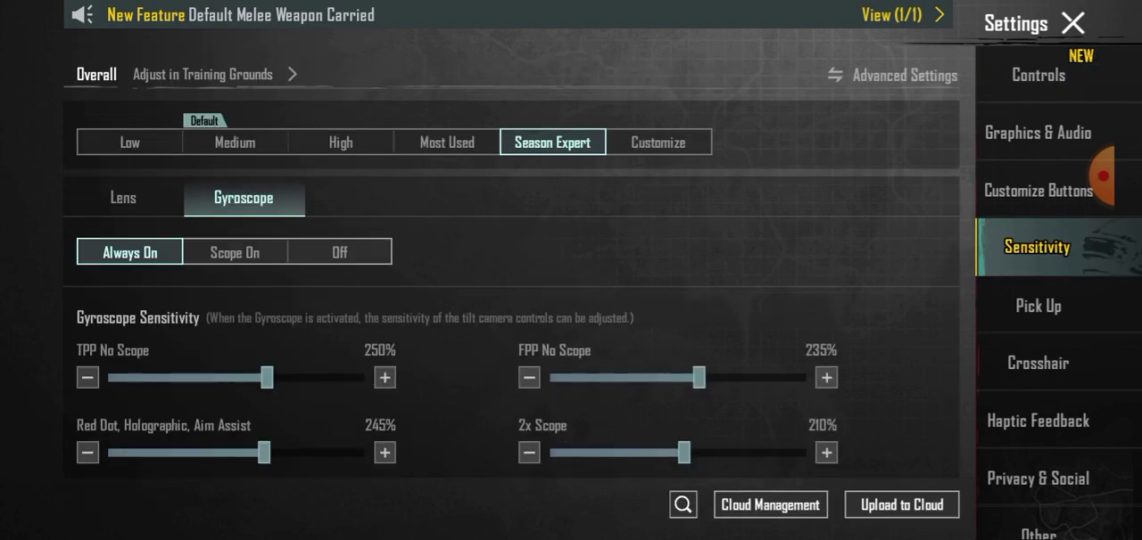
scroll(457, 312, "down", 3)
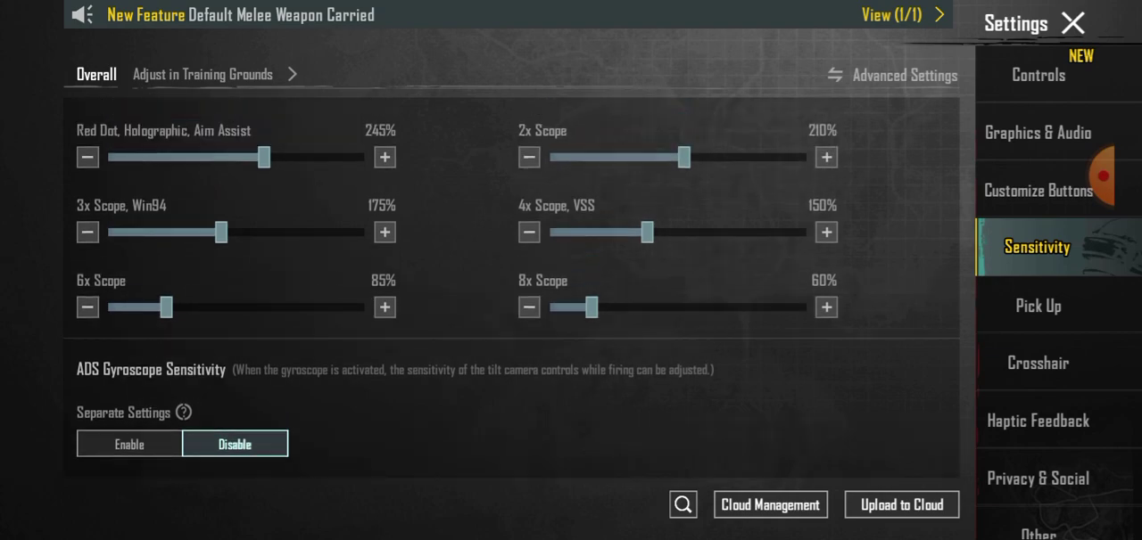